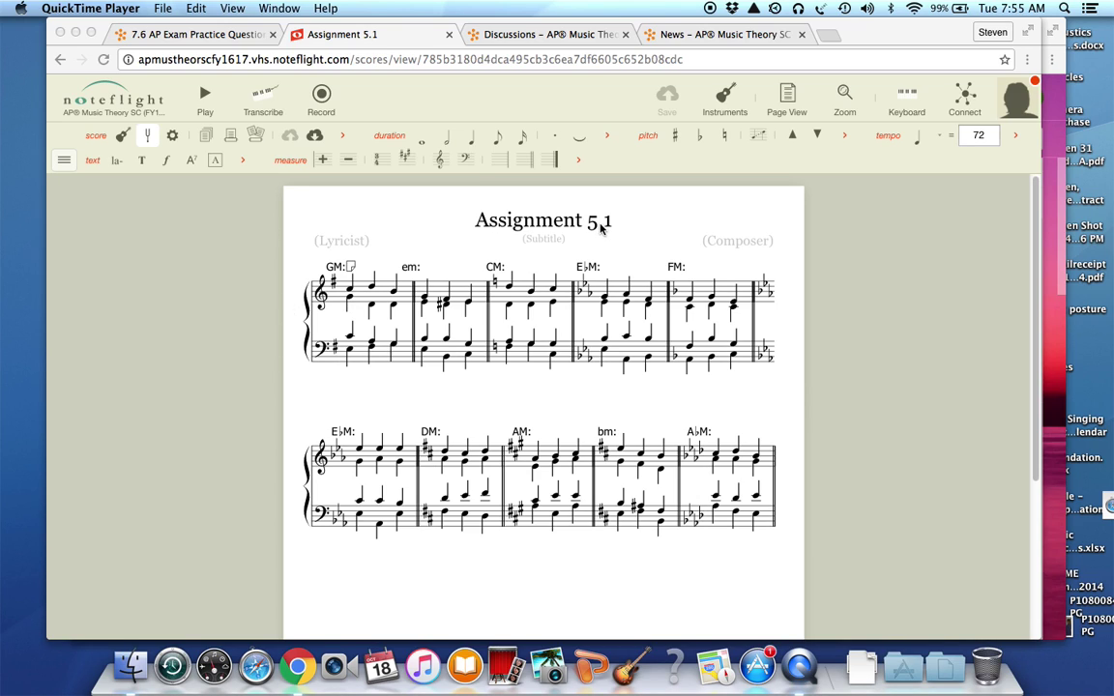
# - Read the numbered steps in measure 1's instructions comment of Assignment 5.1, then close it
pyautogui.click(351, 271)
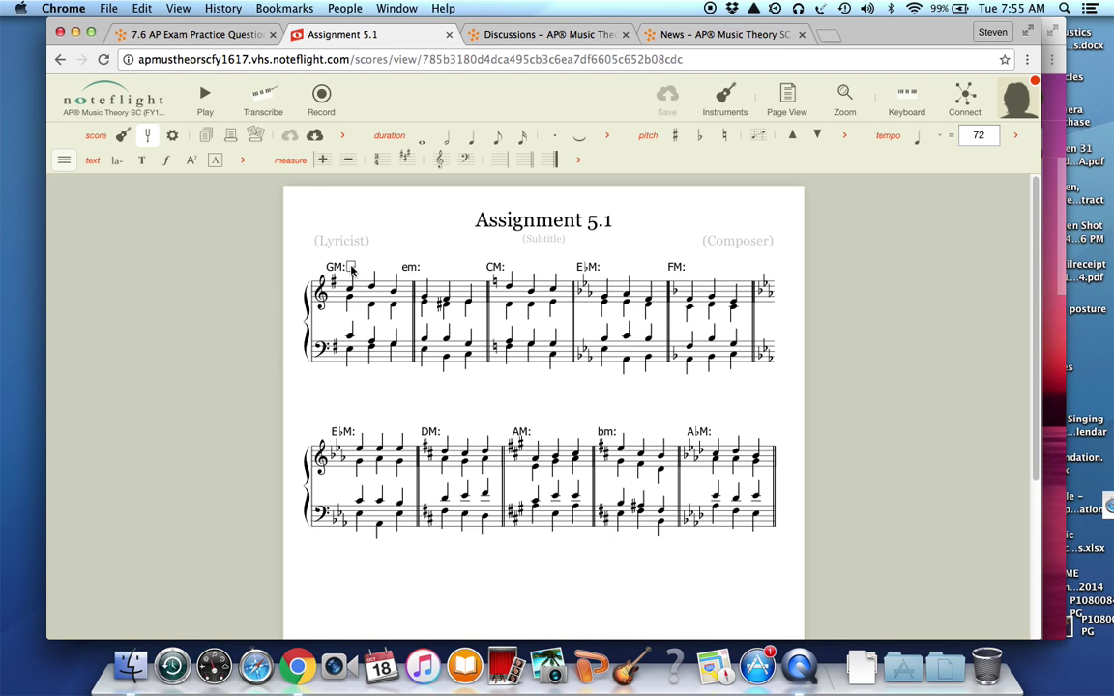
pyautogui.click(351, 268)
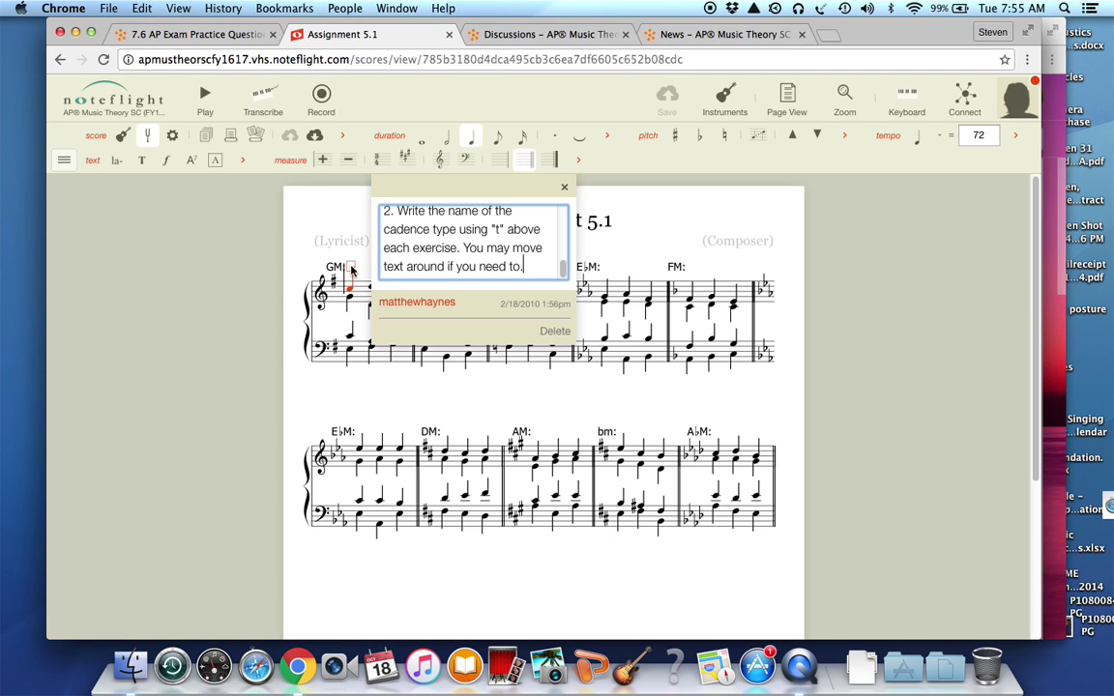
pyautogui.scroll(5, 559, 246)
pyautogui.click(542, 274)
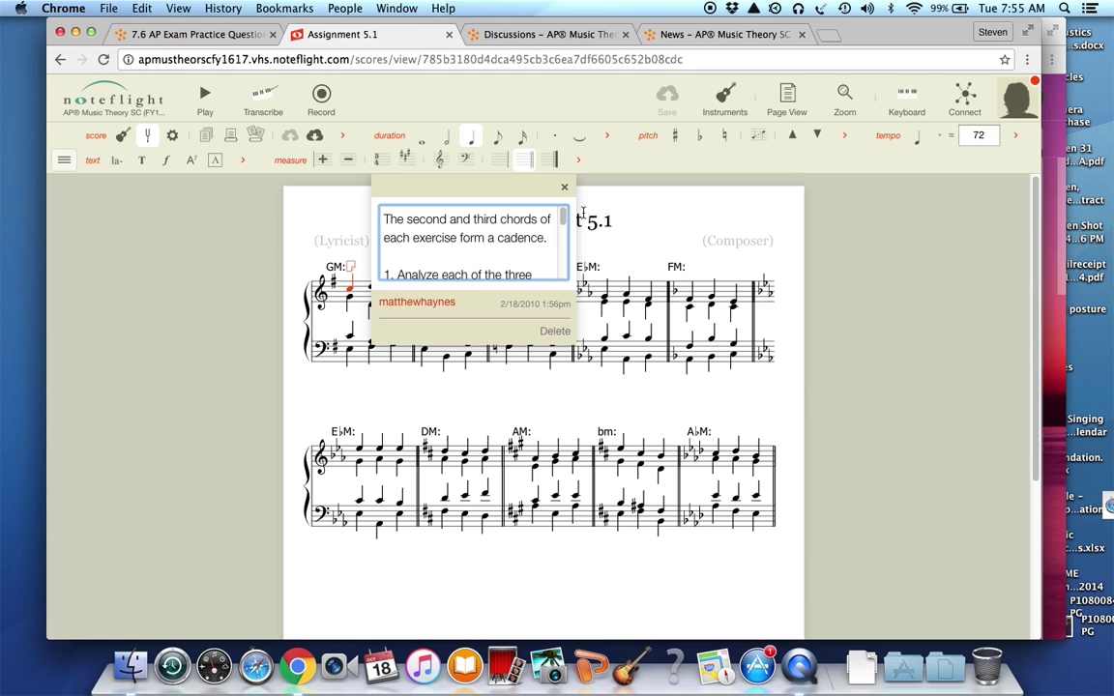
pyautogui.scroll(-2, 542, 242)
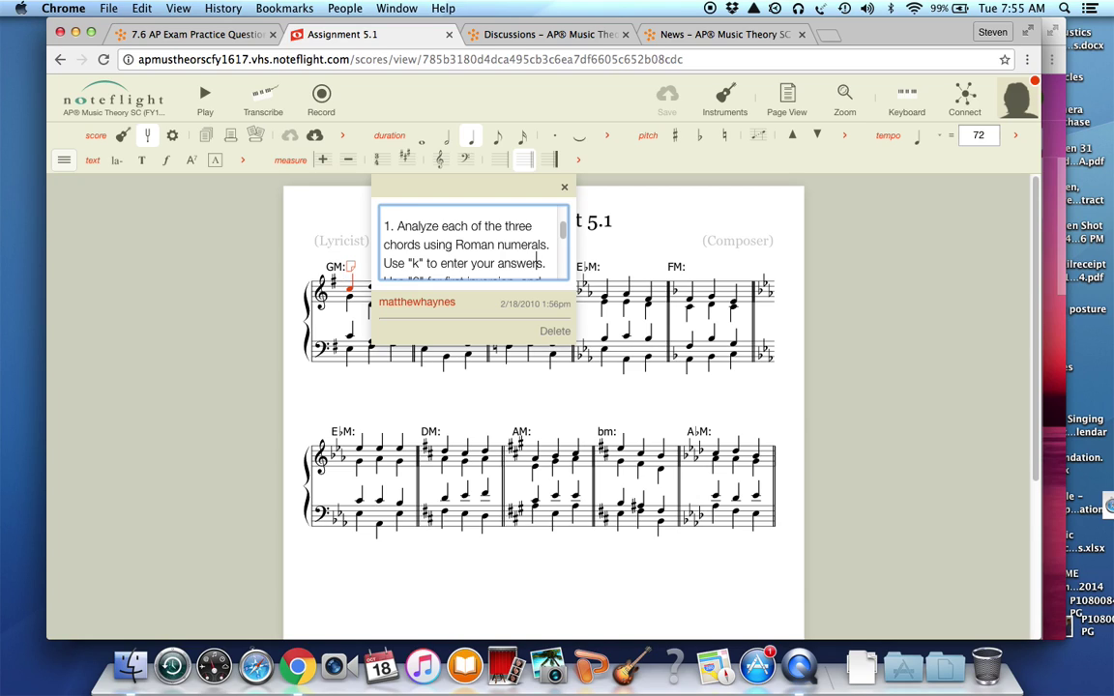
pyautogui.scroll(-3, 472, 242)
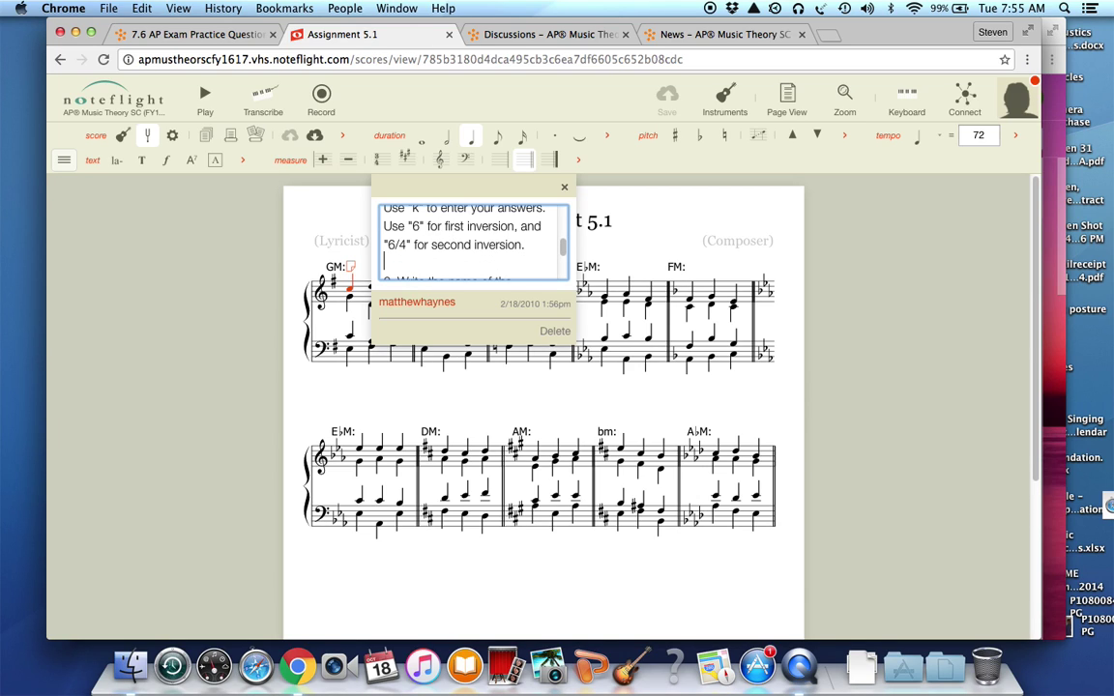
pyautogui.scroll(-3, 471, 242)
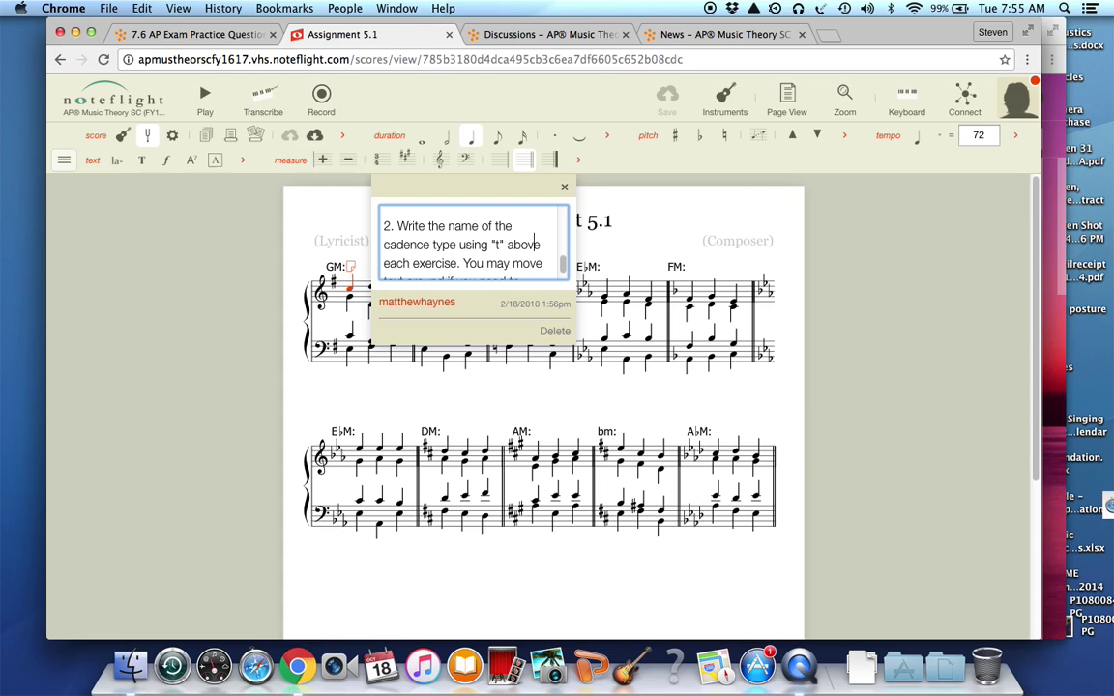
pyautogui.scroll(-1, 472, 241)
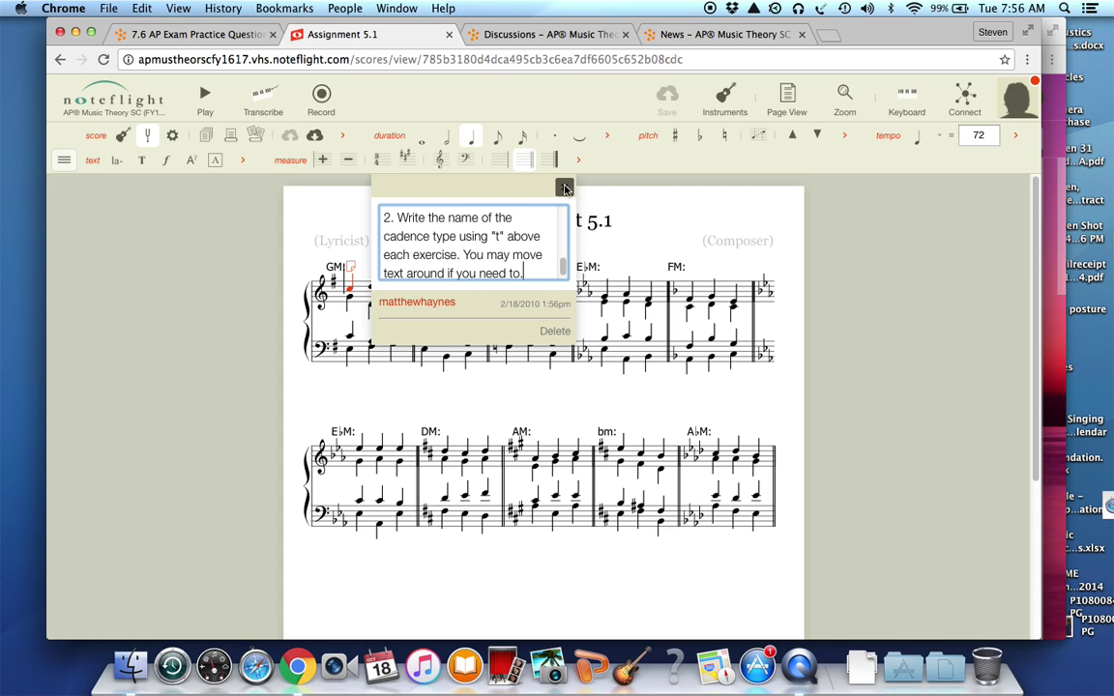
pyautogui.click(565, 187)
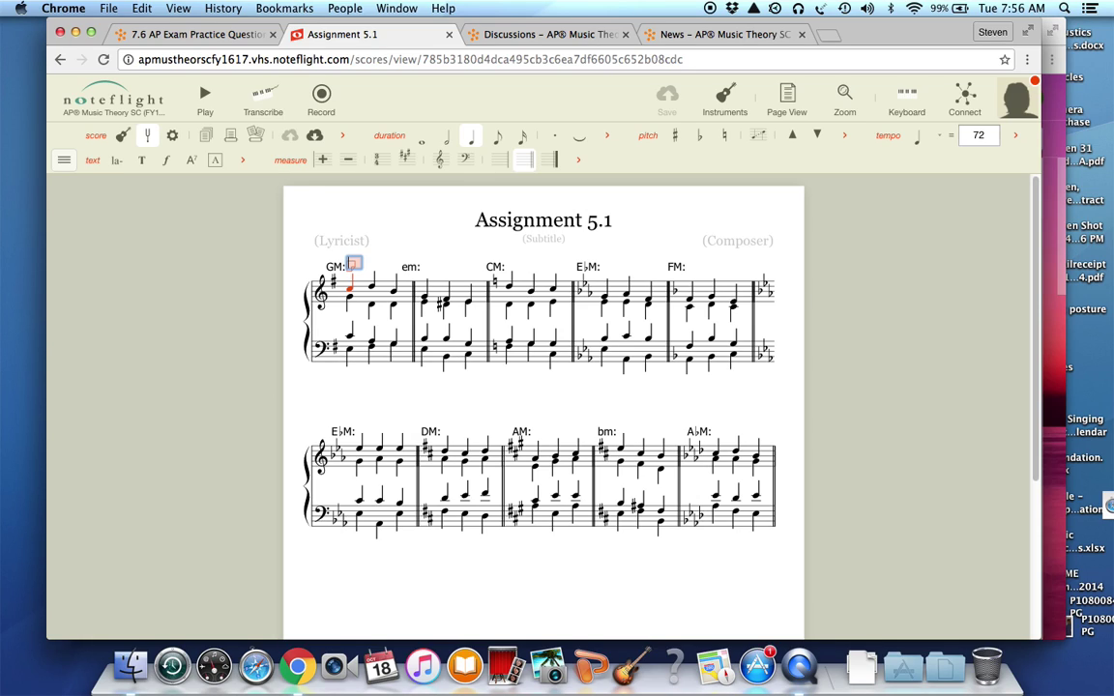
# - Try sample text (BbM, then XX) after measure 1's GM: label and delete it
pyautogui.write('BbM')
pyautogui.press('BackSpace')
pyautogui.press('BackSpace')
pyautogui.press('BackSpace')
pyautogui.write('XX')
pyautogui.click(309, 377)
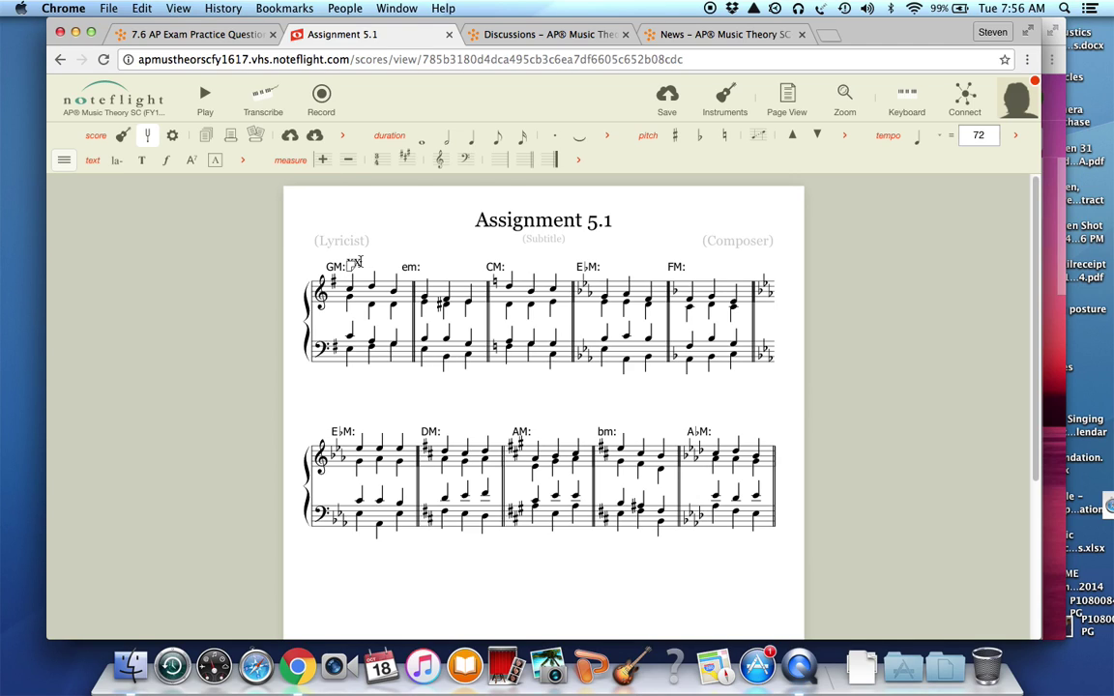
pyautogui.press('BackSpace')
pyautogui.press('BackSpace')
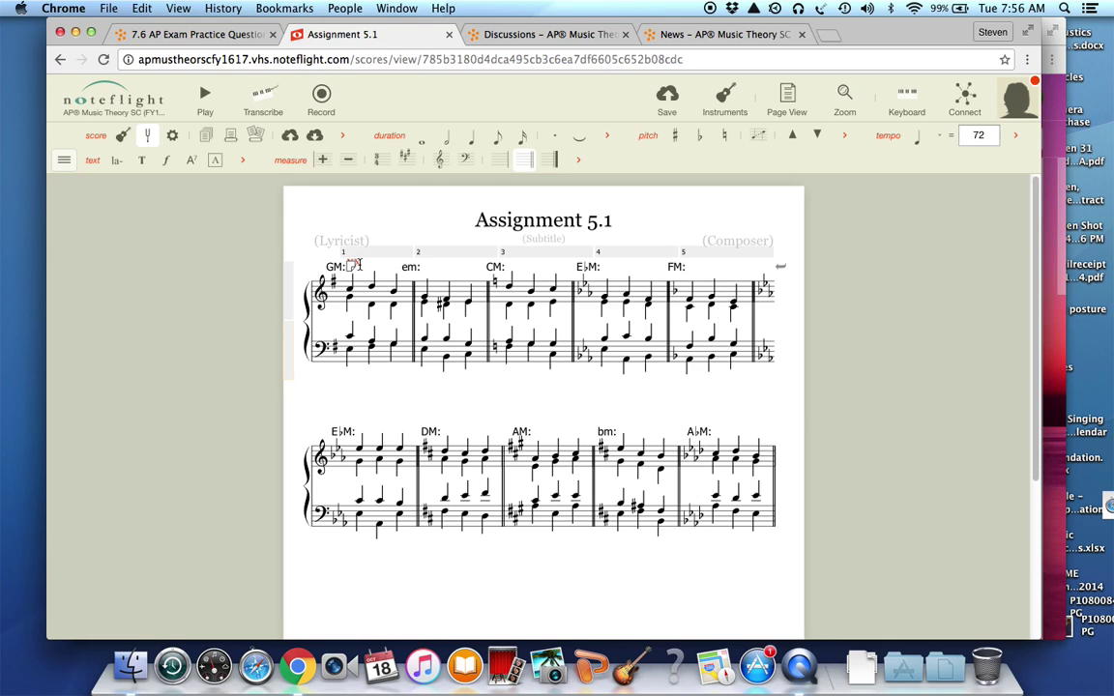
pyautogui.write('XX')
pyautogui.click(350, 287)
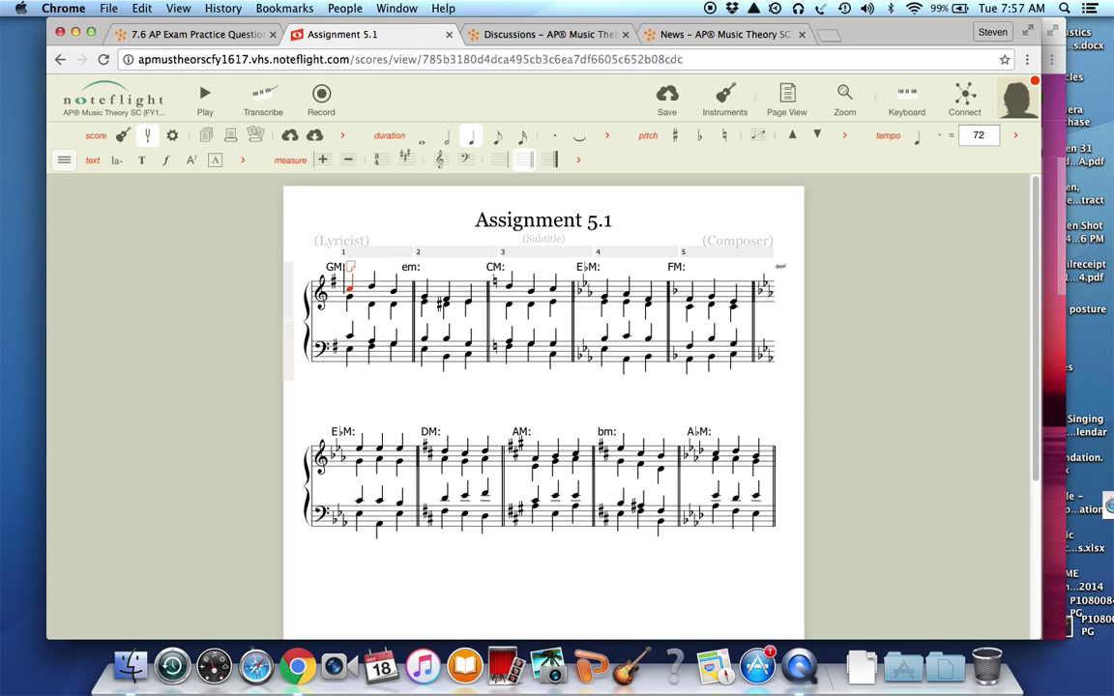
# - Deselect the note and leave Assignment 5.1 without saving, confirming Leave
pyautogui.click(307, 409)
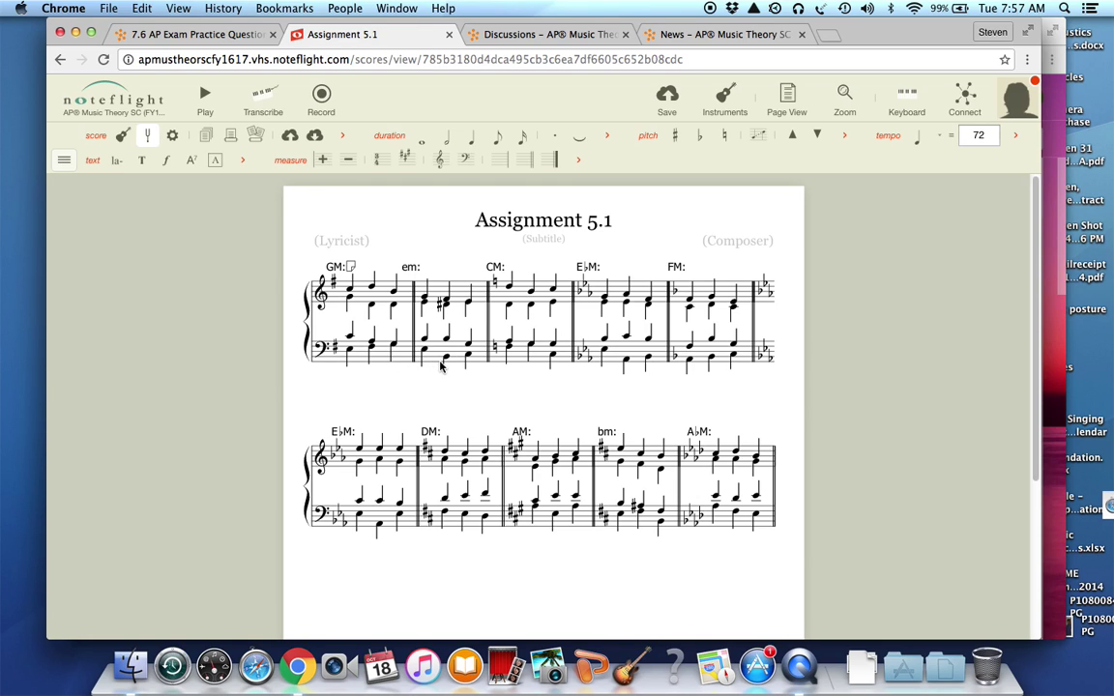
pyautogui.moveTo(1038, 281)
pyautogui.mouseDown()
pyautogui.moveTo(1036, 503)
pyautogui.moveTo(1022, 291)
pyautogui.mouseUp()
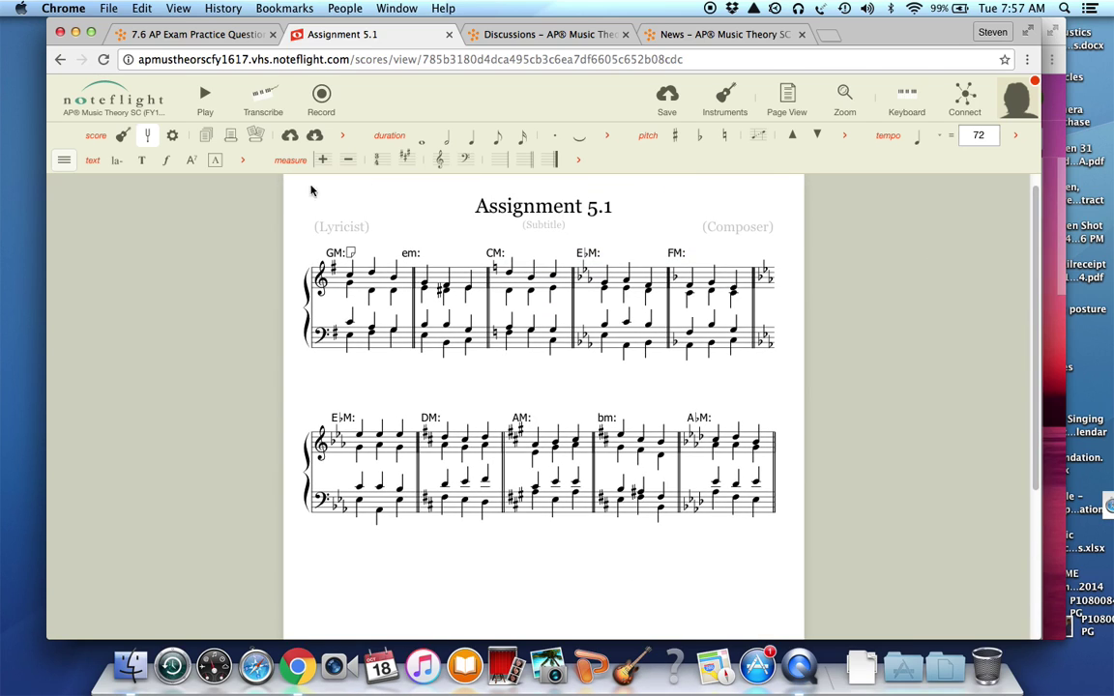
pyautogui.click(61, 60)
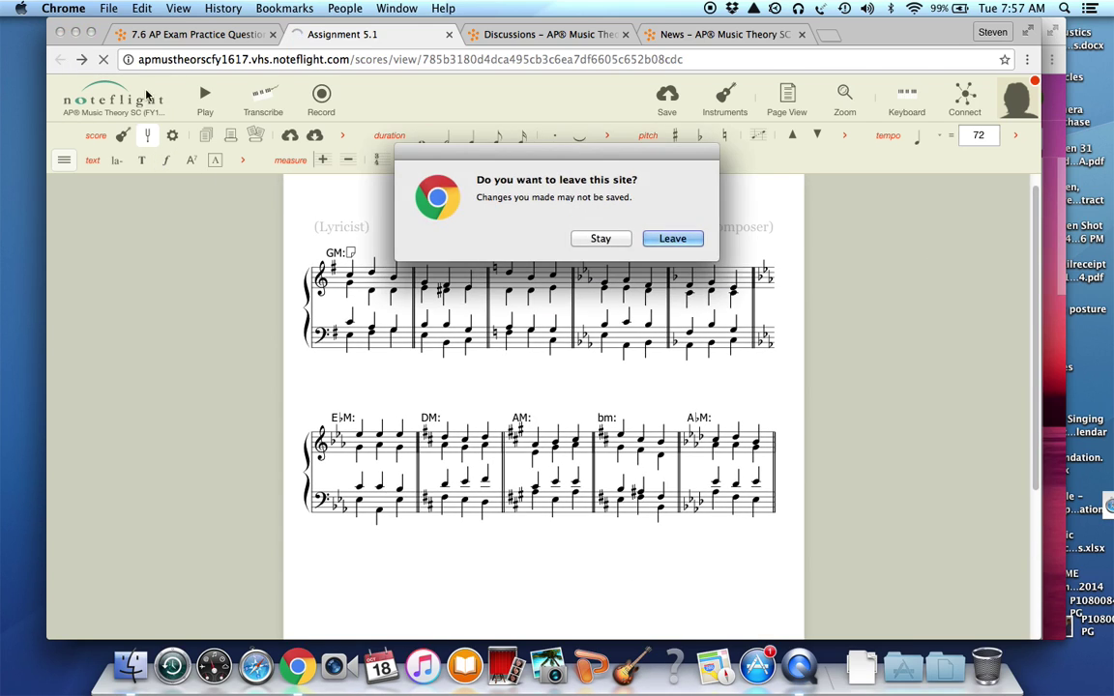
pyautogui.click(671, 237)
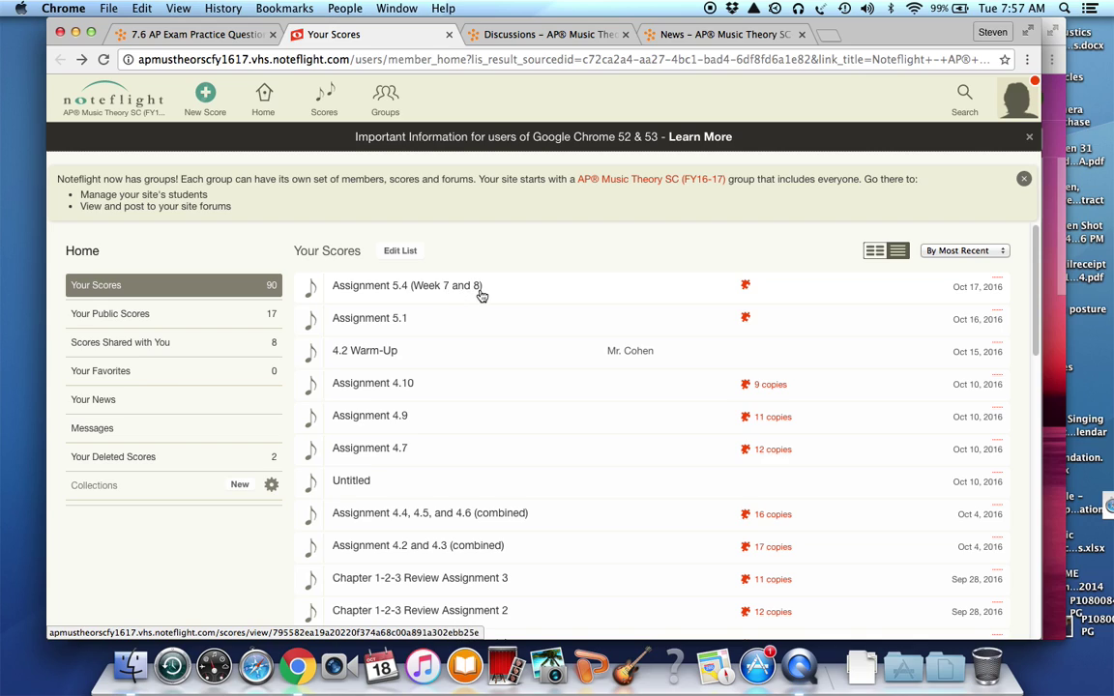
# - Open Assignment 5.4 (Week 7 and 8) and scroll down and back up through its exercises
pyautogui.click(376, 295)
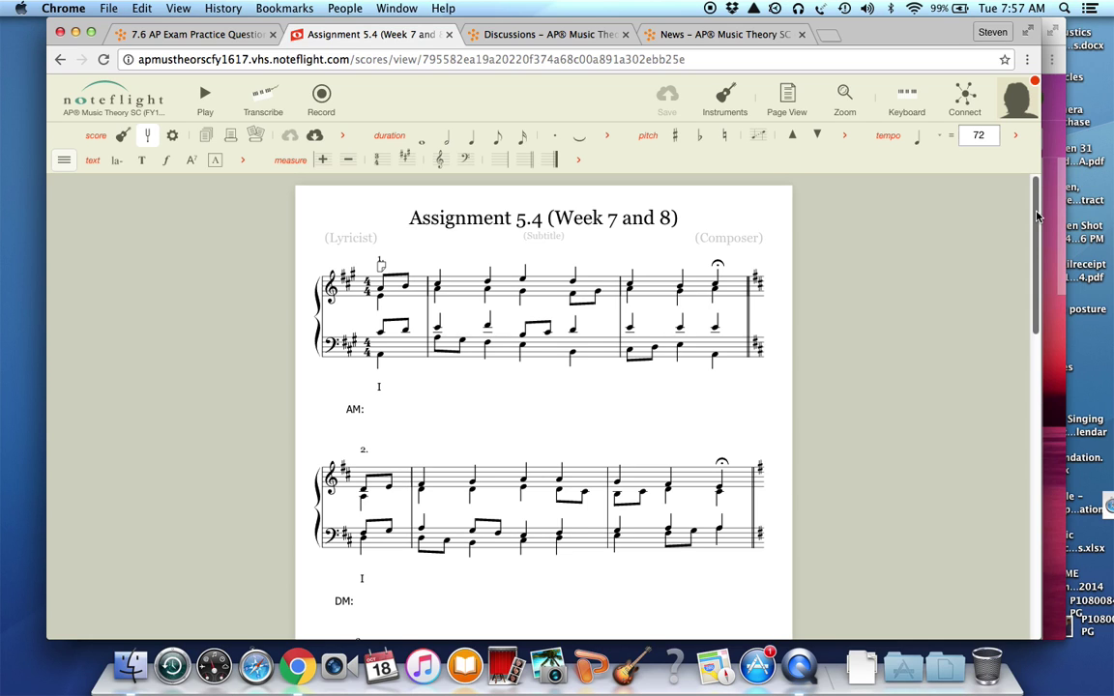
pyautogui.moveTo(1036, 216); pyautogui.dragTo(1037, 437)
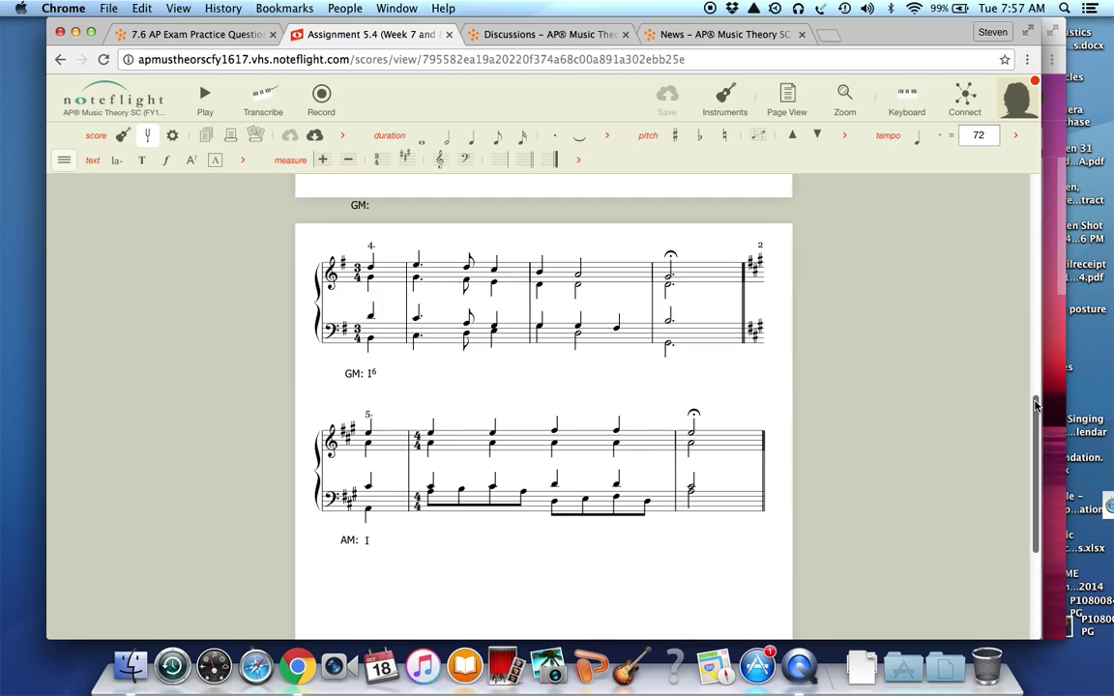
pyautogui.moveTo(1036, 406); pyautogui.dragTo(1022, 188)
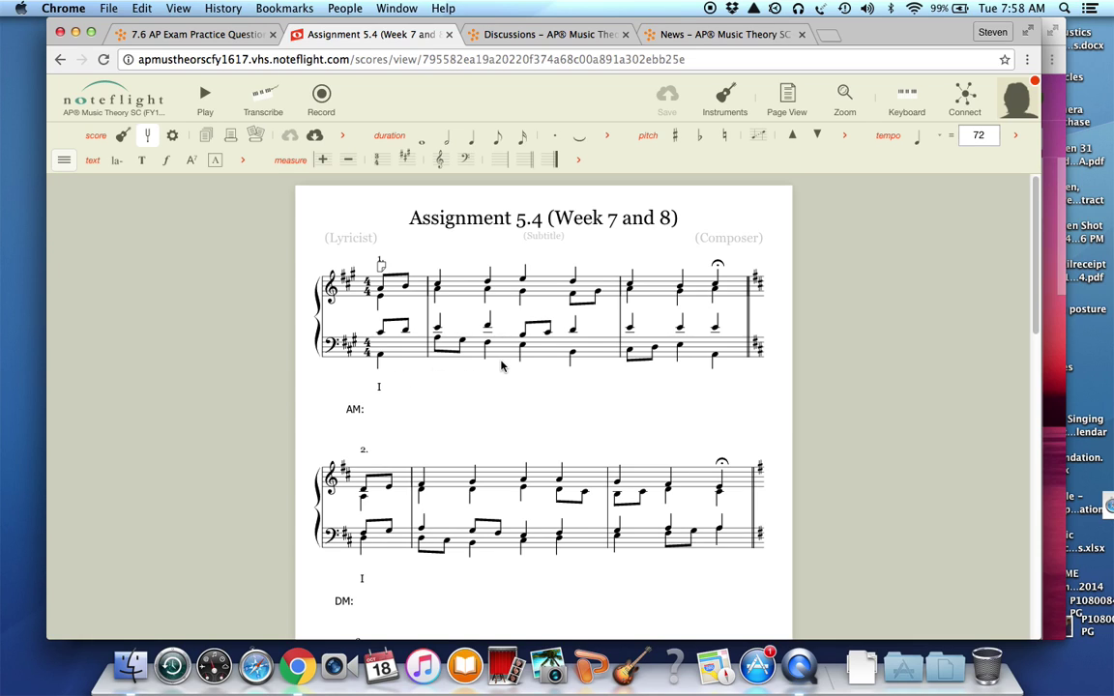
pyautogui.click(382, 270)
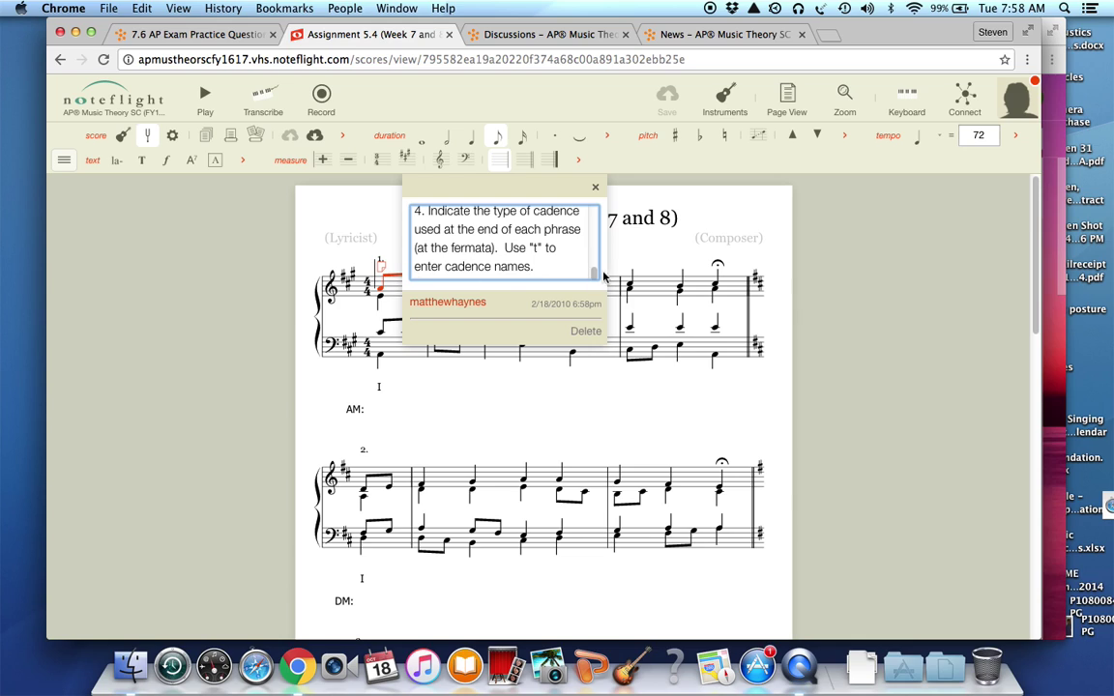
pyautogui.moveTo(595, 275); pyautogui.dragTo(594, 212)
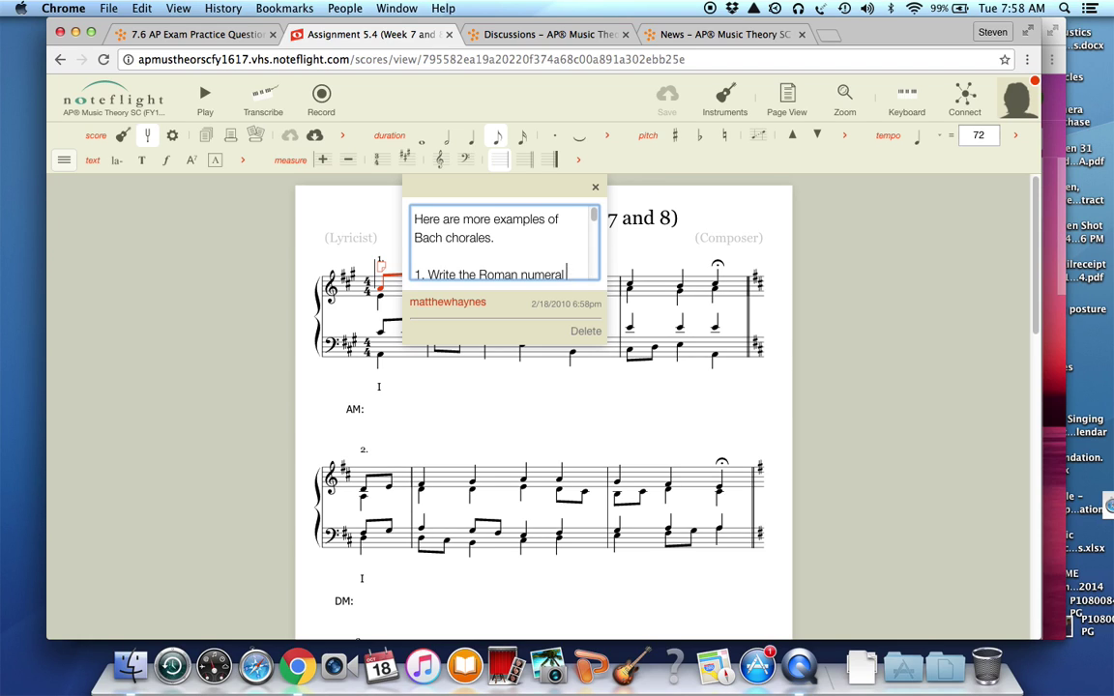
pyautogui.press('Down')
pyautogui.press('Down')
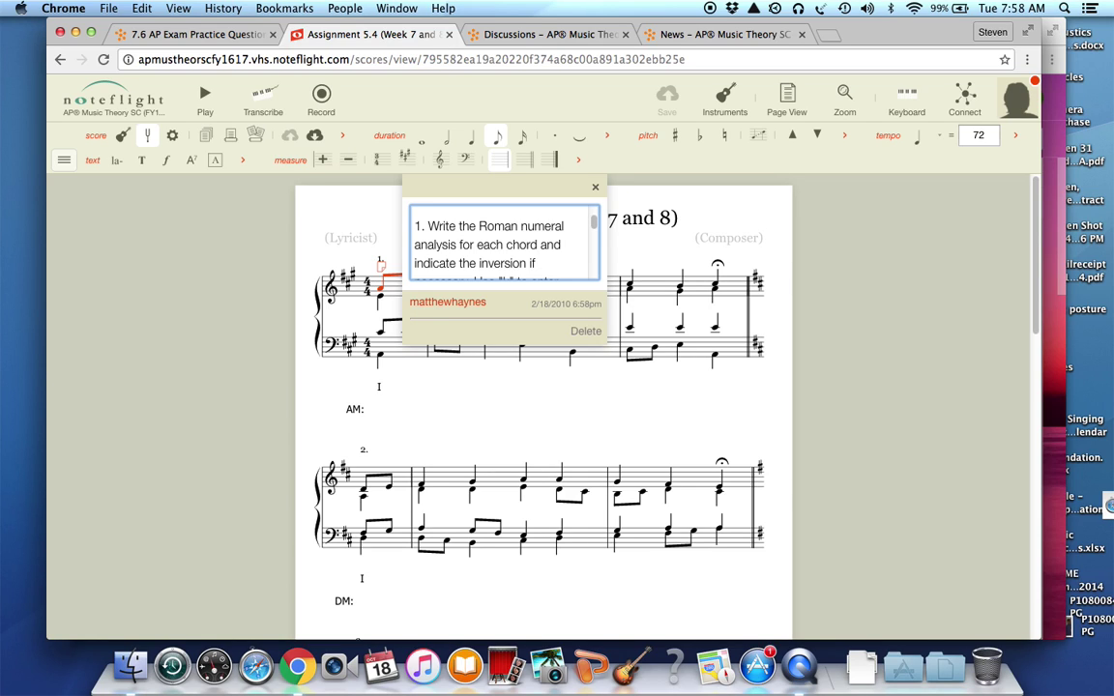
pyautogui.click(569, 245)
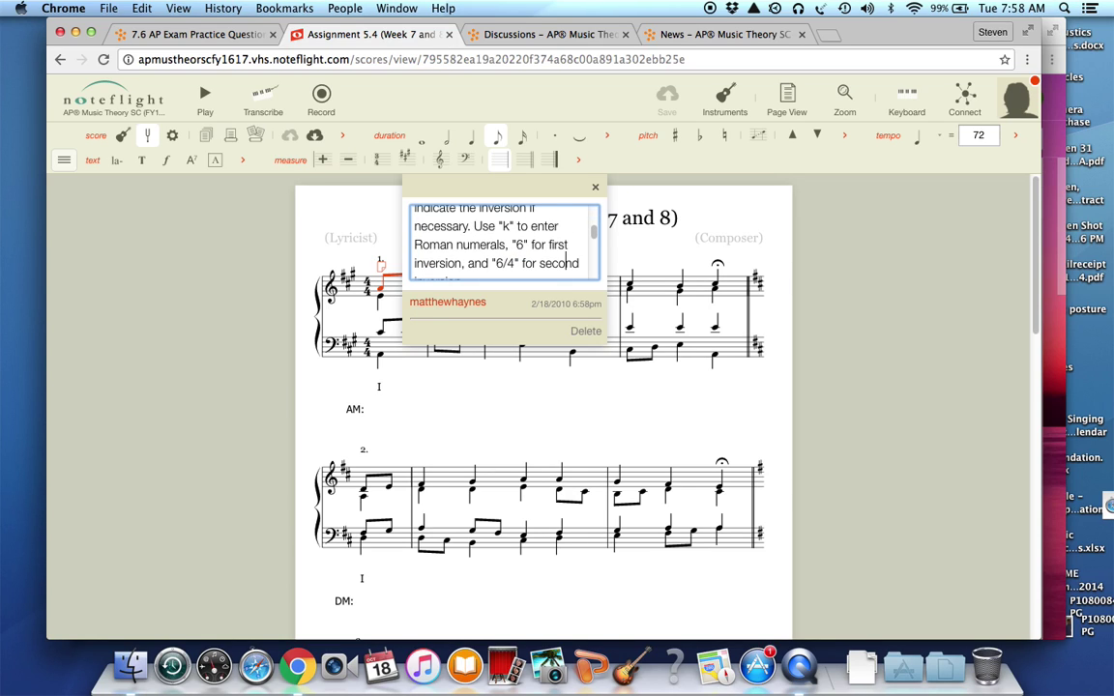
pyautogui.scroll(-6, 564, 263)
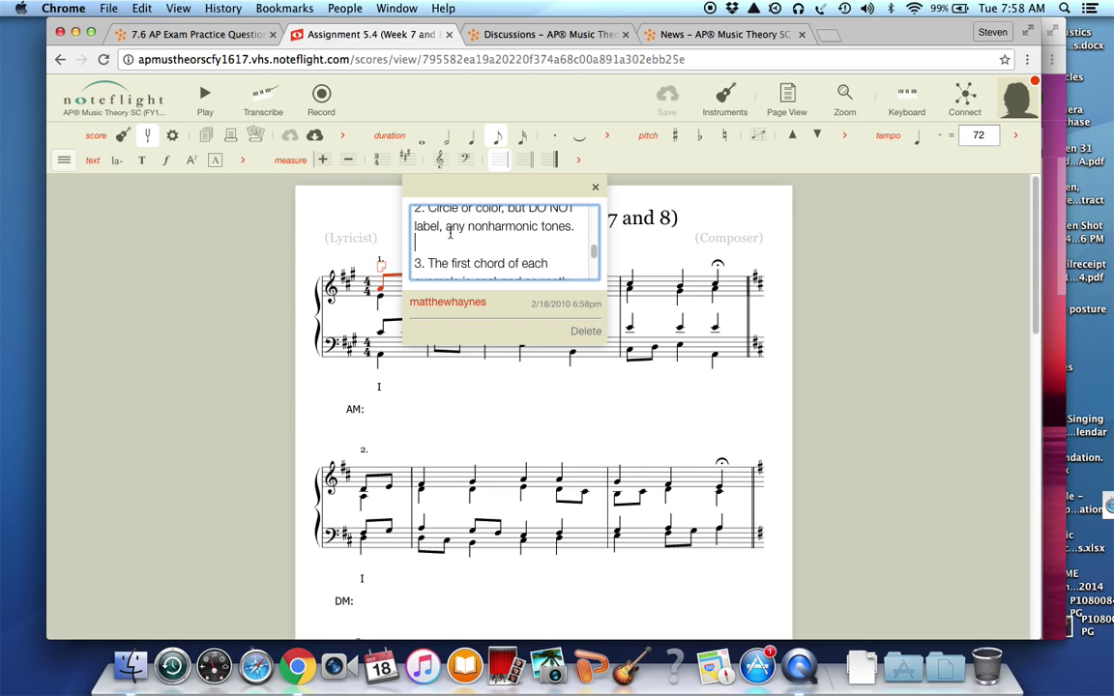
pyautogui.click(595, 188)
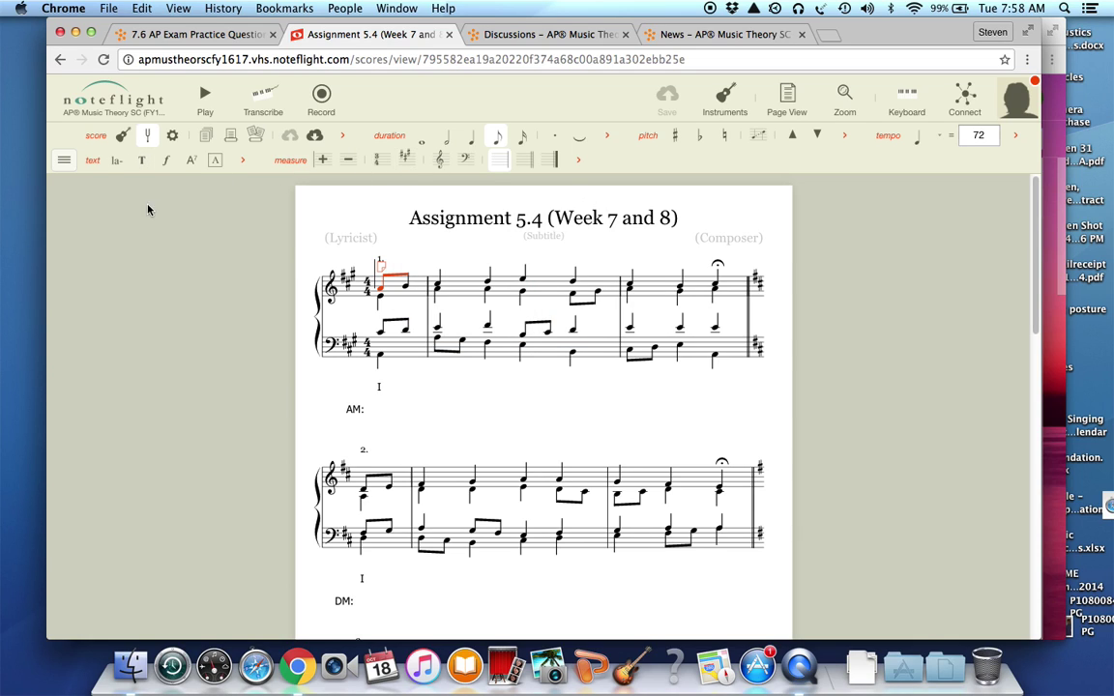
# - Add the color category to the toolbar from the ≡ menu
pyautogui.click(64, 161)
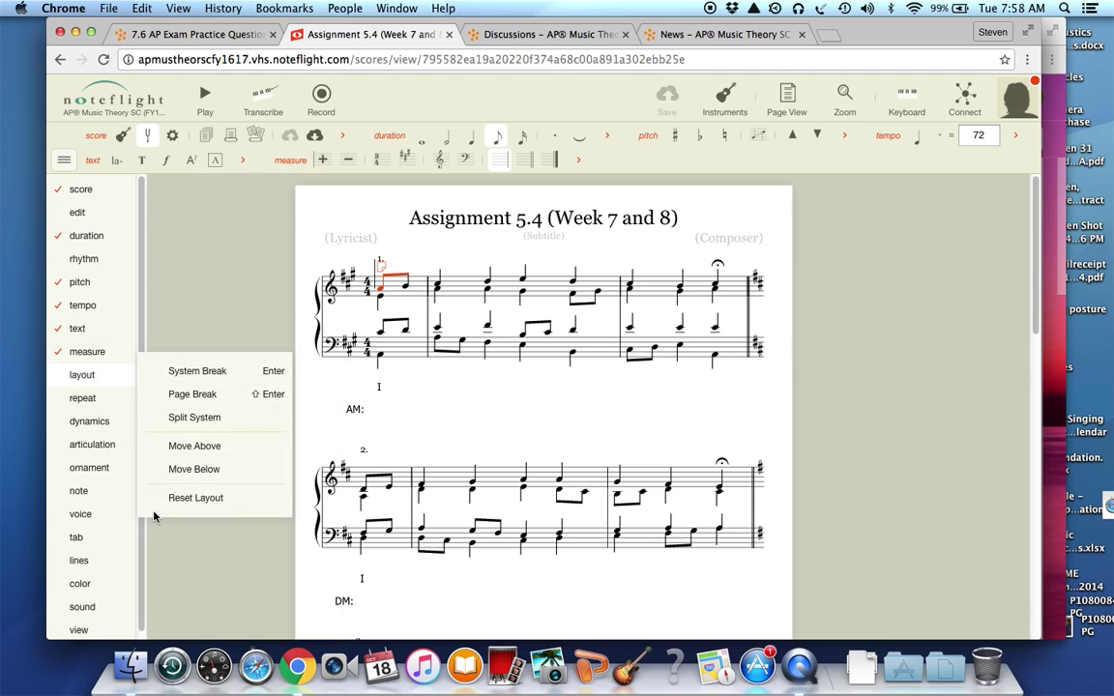
pyautogui.moveTo(86, 590)
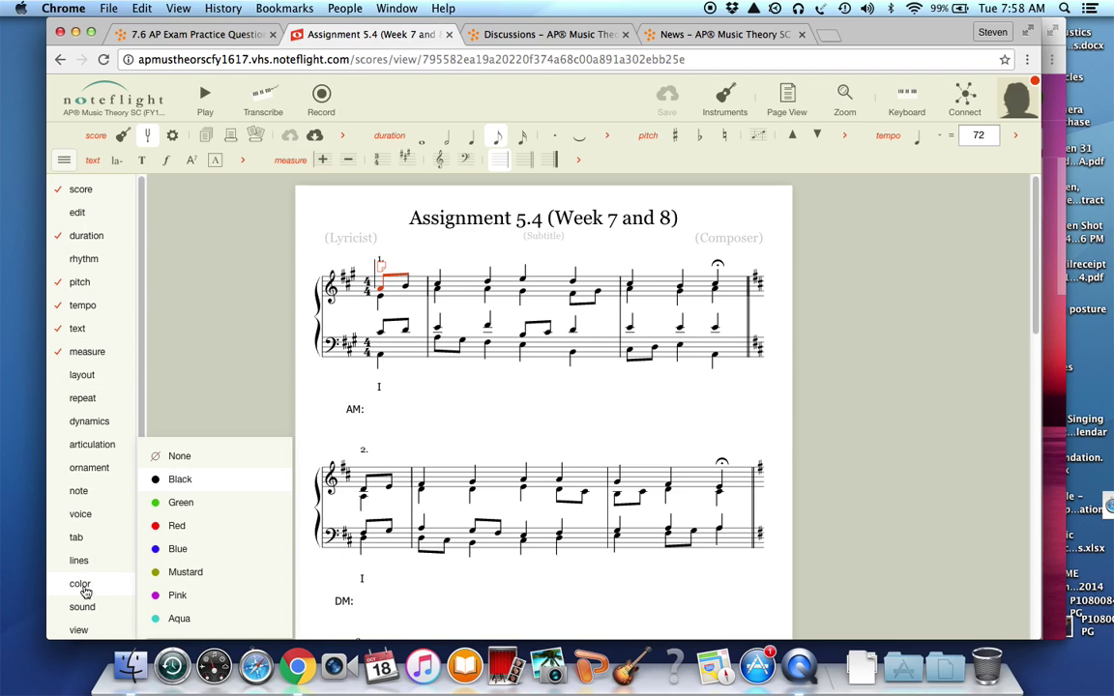
pyautogui.click(84, 589)
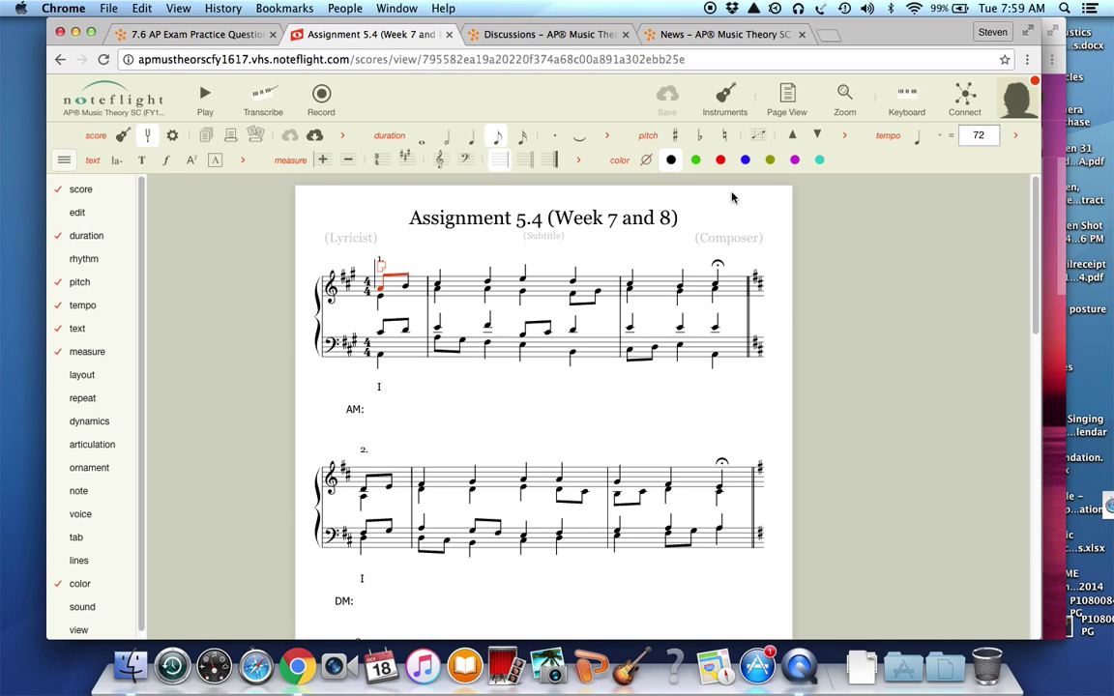
# - Color example 1's first treble note pink
pyautogui.click(792, 163)
pyautogui.click(773, 282)
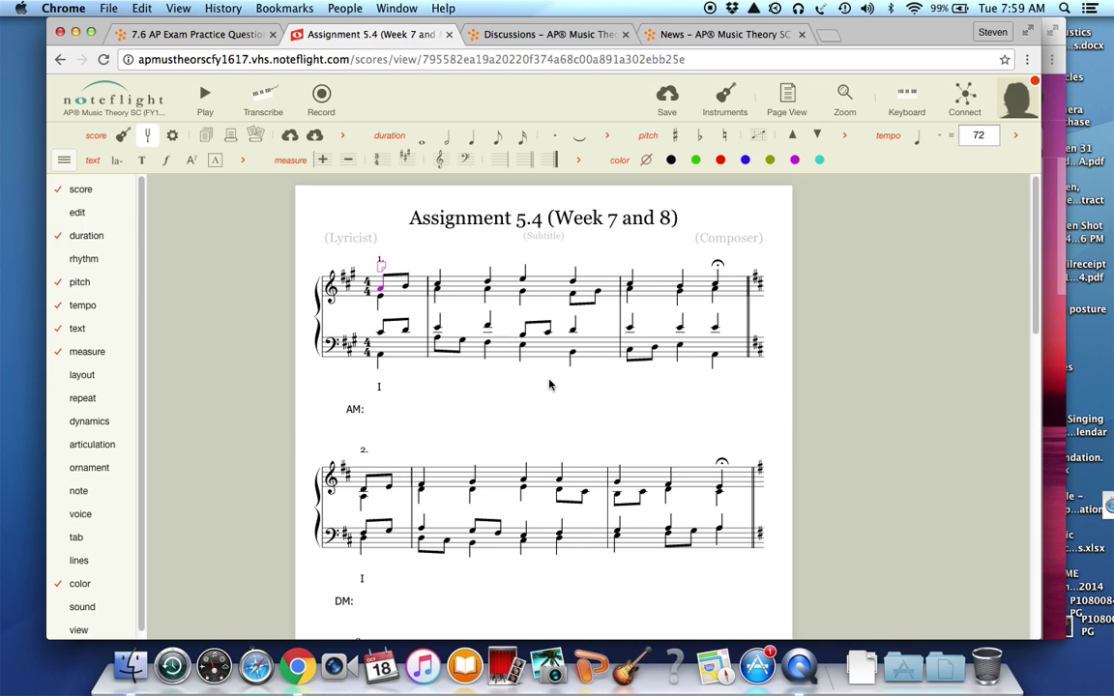
pyautogui.click(64, 160)
# - Reopen the first note's instructions comment and scroll to the cadence step
pyautogui.click(60, 171)
pyautogui.moveTo(92, 582)
pyautogui.click(380, 275)
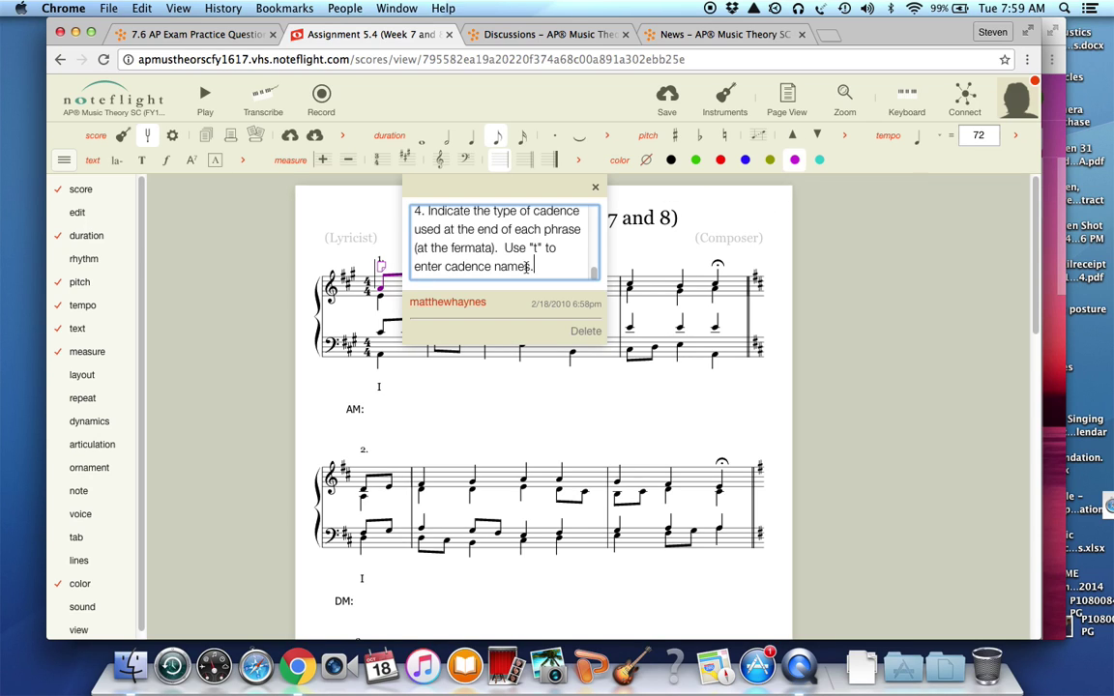
pyautogui.moveTo(592, 275); pyautogui.dragTo(591, 259)
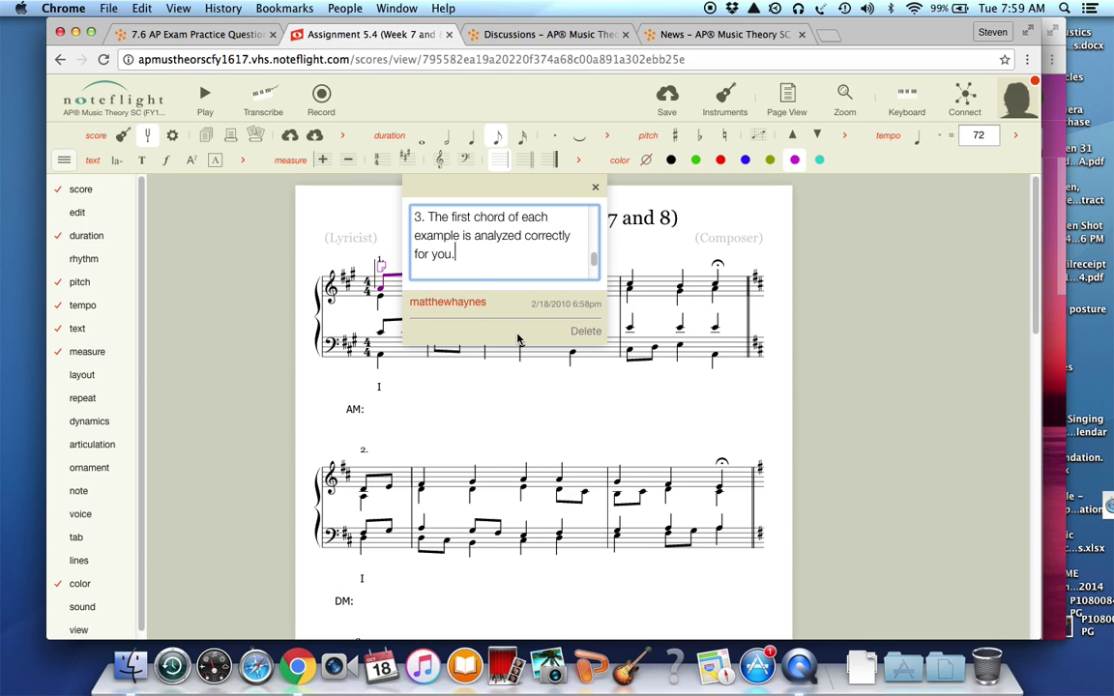
pyautogui.write('4. Indicate the type of cadence')
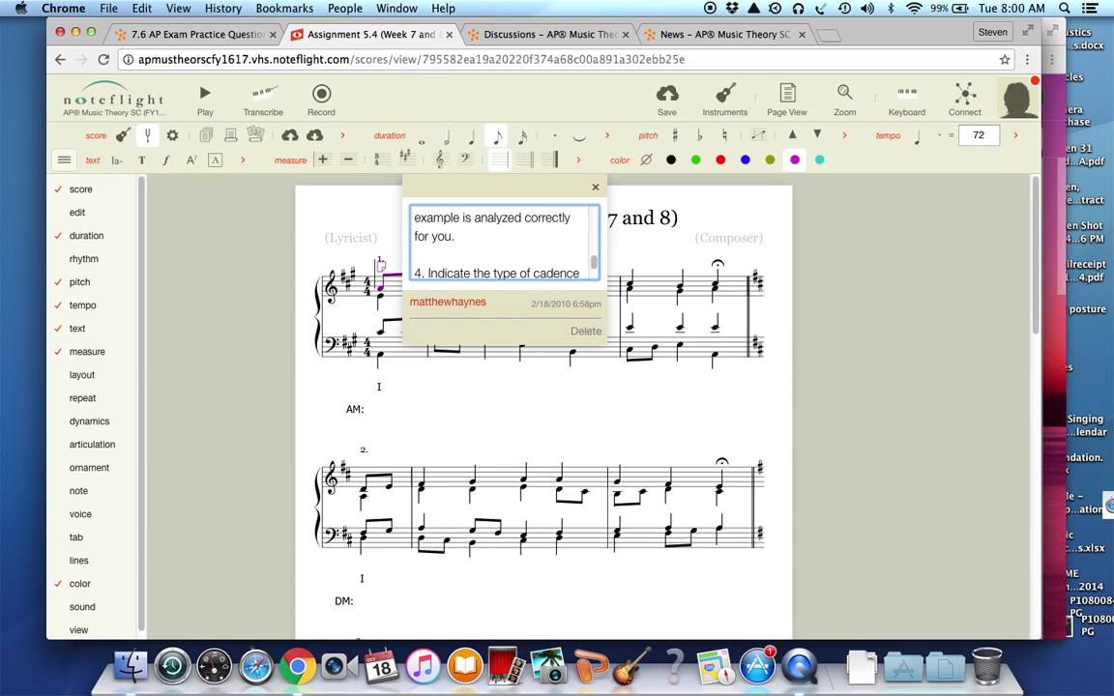
# - Drag the instructions comment to the right, uncovering example 1's opening measures
pyautogui.moveTo(438, 181); pyautogui.dragTo(559, 185)
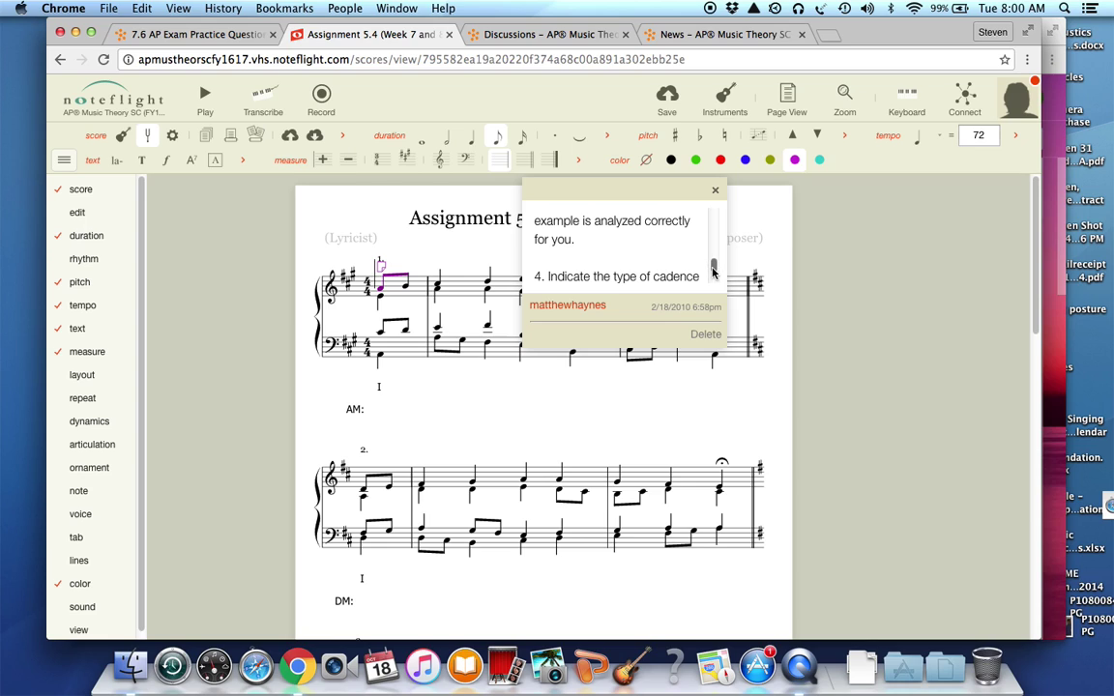
pyautogui.moveTo(714, 271); pyautogui.dragTo(714, 290)
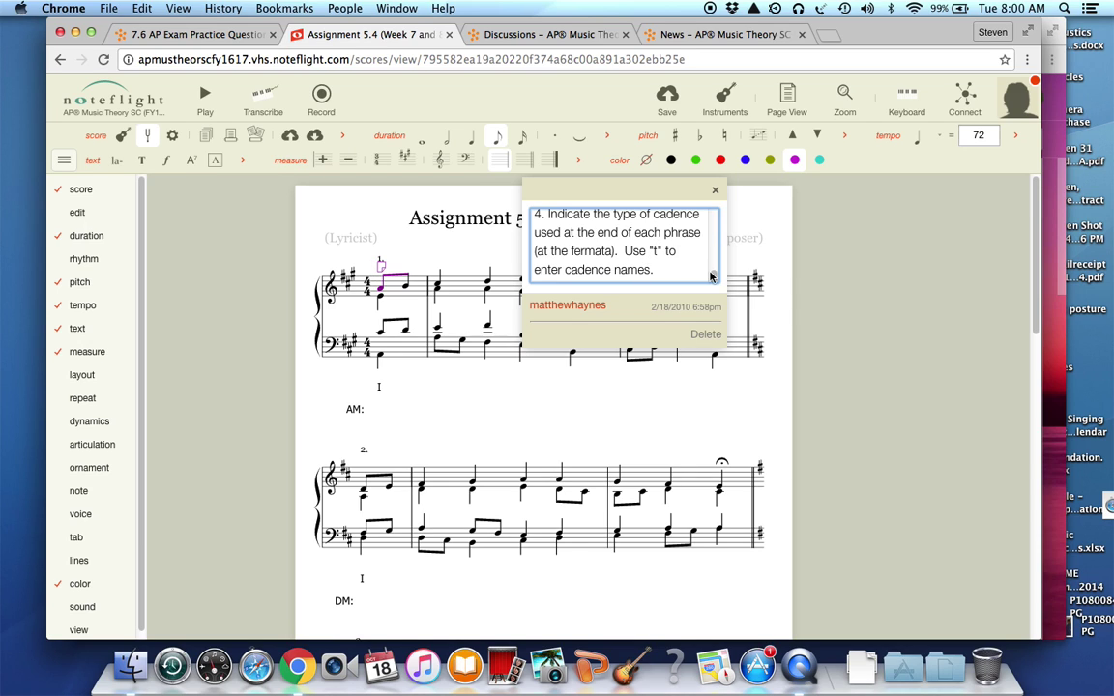
pyautogui.moveTo(713, 277); pyautogui.dragTo(711, 234)
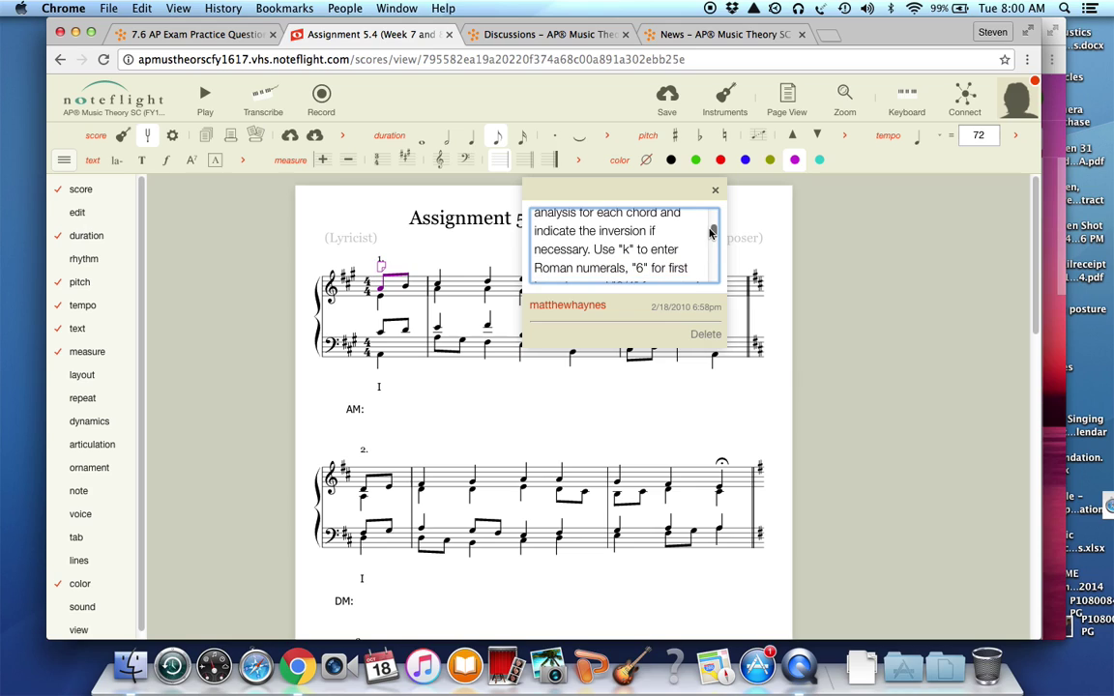
pyautogui.click(380, 335)
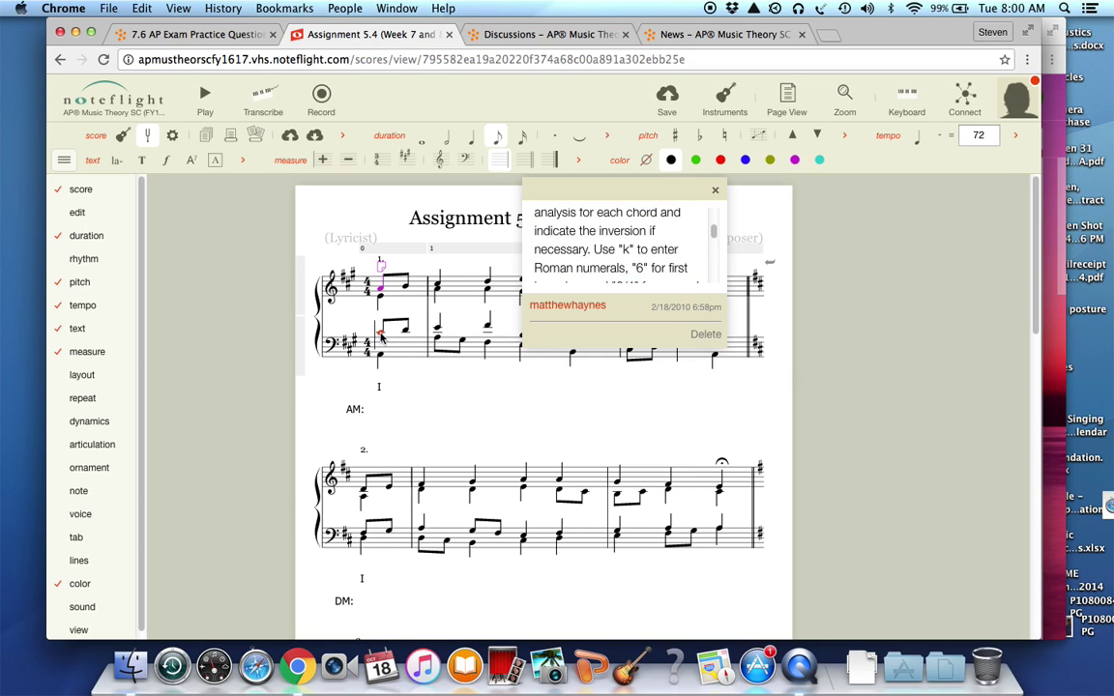
# - Close the instructions comment and go back to leave Assignment 5.4
pyautogui.press('k')
pyautogui.click(715, 192)
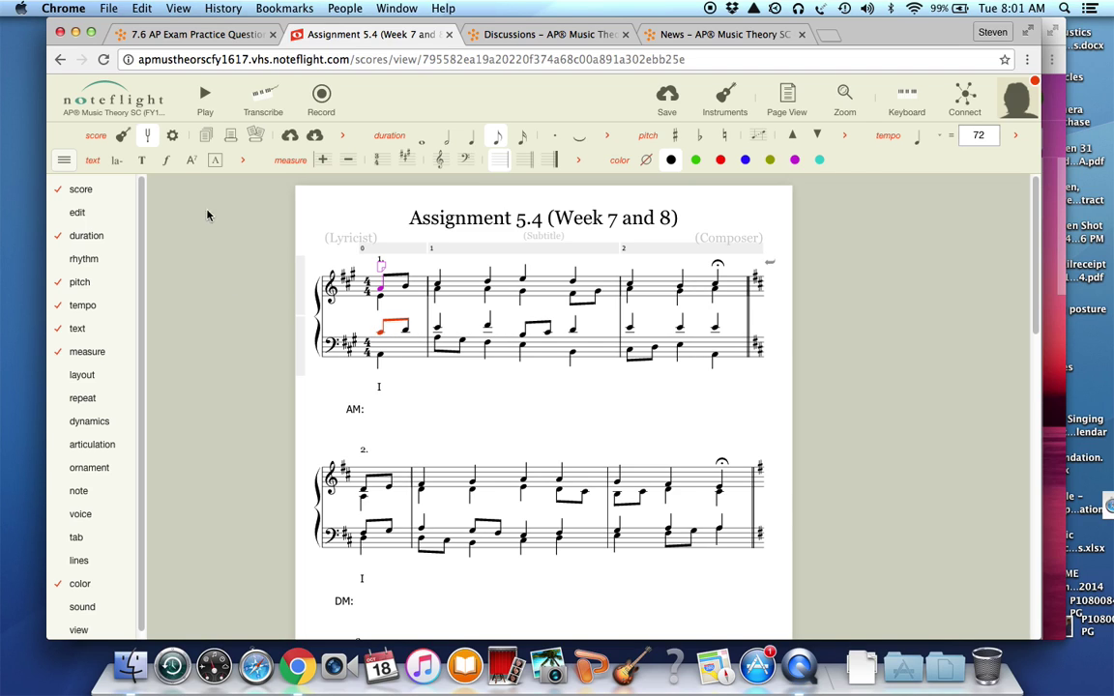
pyautogui.click(60, 62)
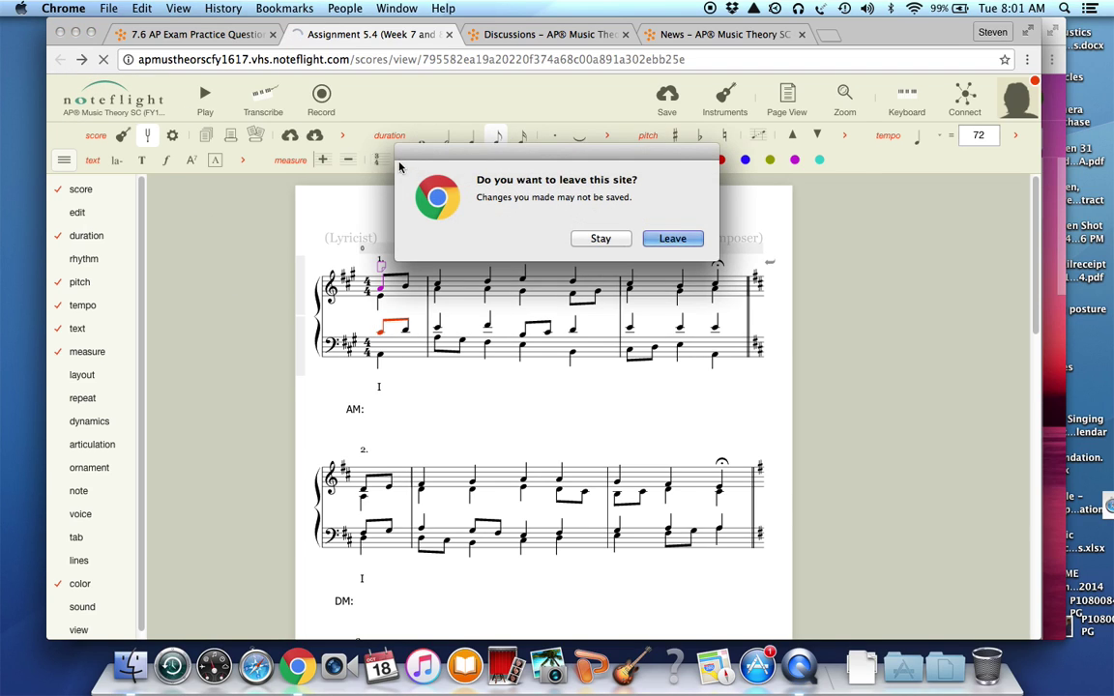